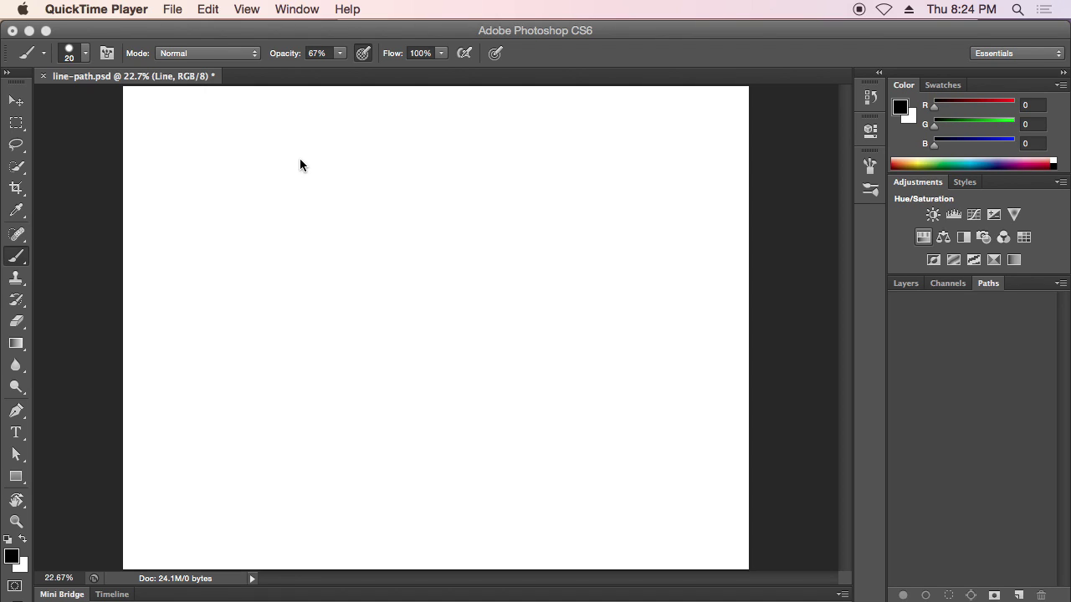
- Paint two freehand looping test strokes on the white canvas, then select the whole canvas
click(25, 268)
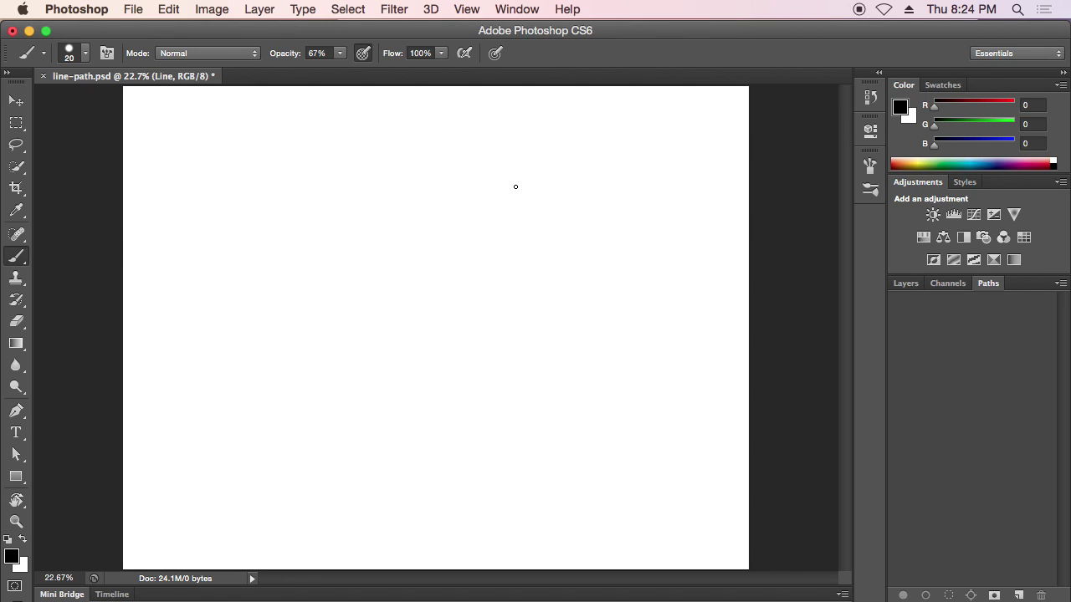
mouse_move(549, 179)
mouse_down()
mouse_move(331, 233)
mouse_move(524, 279)
mouse_up()
mouse_move(488, 226)
mouse_down()
mouse_move(613, 312)
mouse_move(466, 335)
mouse_move(368, 261)
mouse_move(448, 331)
mouse_up()
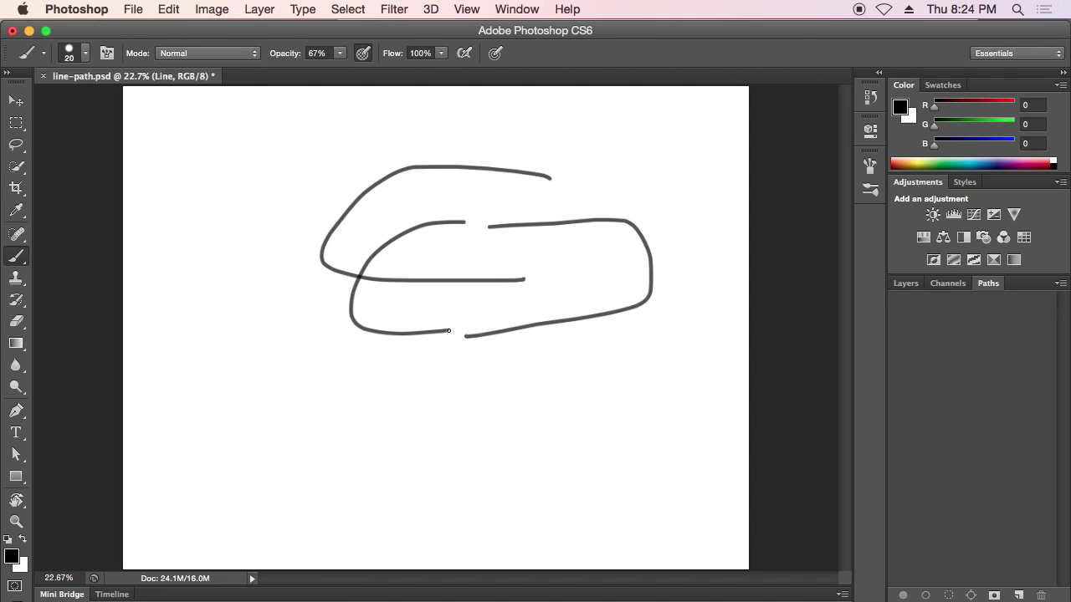
key(super+a)
- Delete the test strokes, drop the selection, and switch to the Pen tool
key(BackSpace)
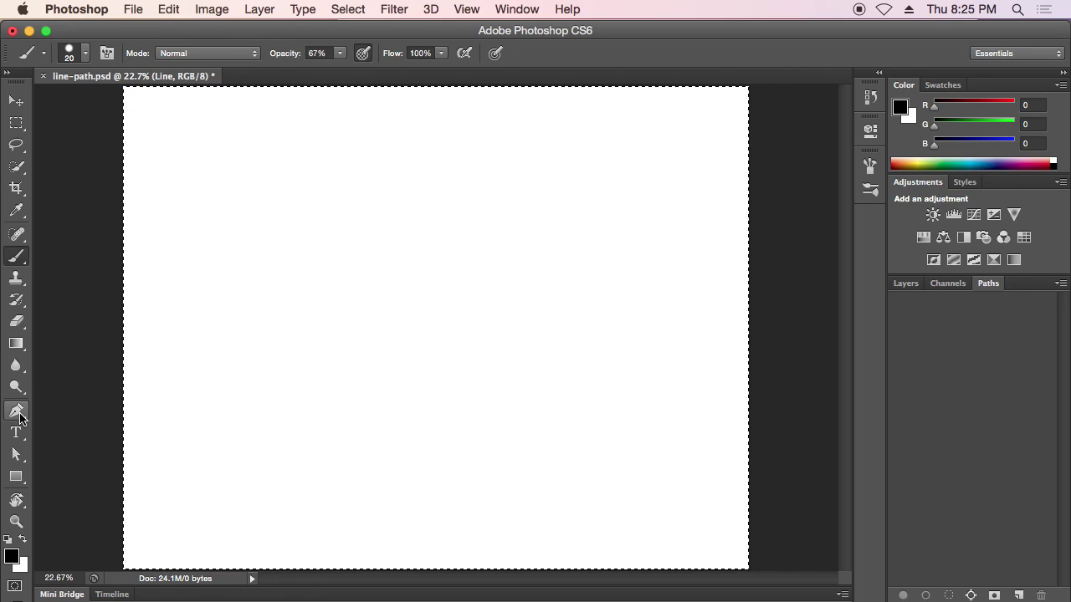
key(super+d)
click(16, 412)
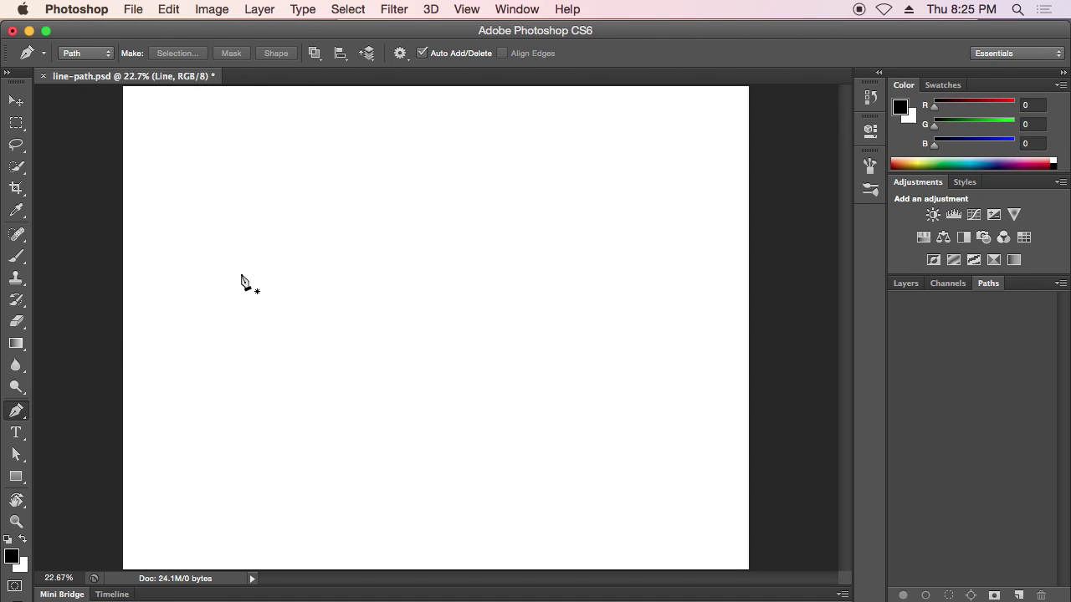
- Draw a five-anchor straight-cornered practice path with the Pen tool
click(219, 145)
click(580, 131)
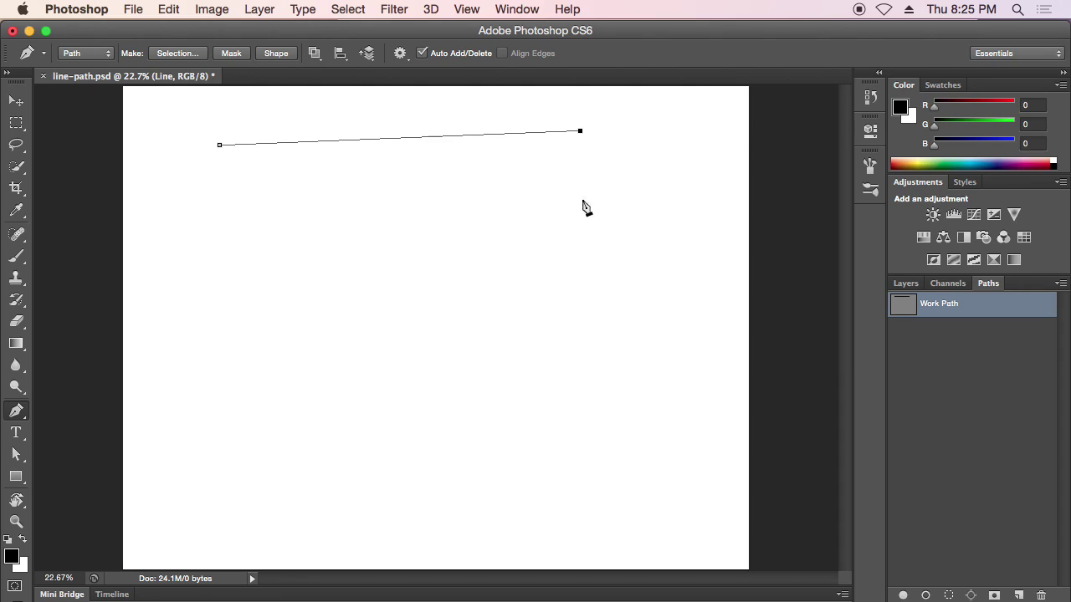
click(583, 368)
click(267, 401)
click(221, 264)
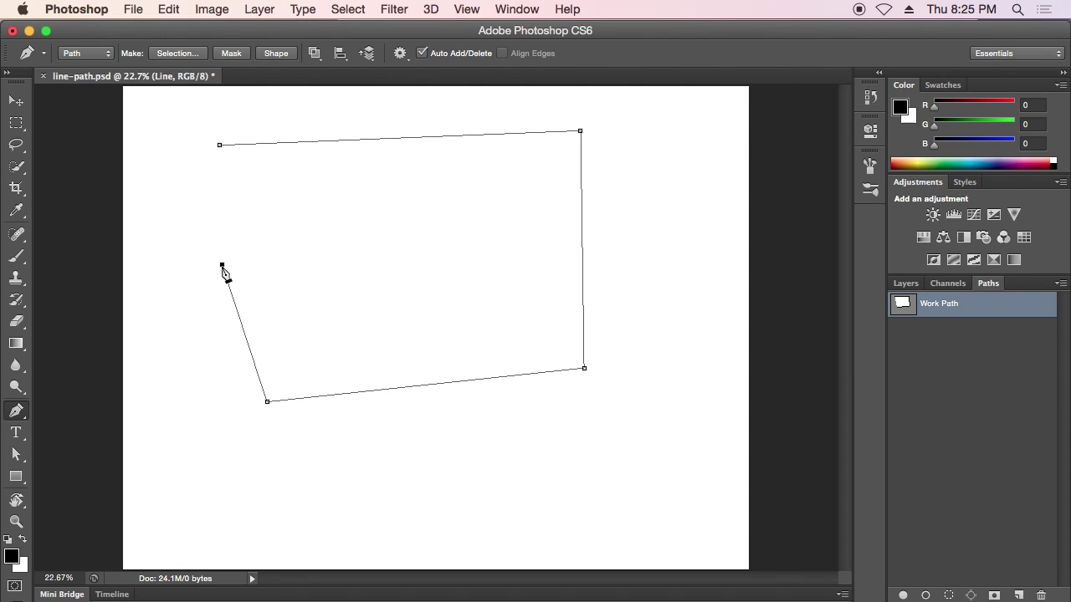
- Confirm Path mode is kept, then drag the practice Work Path to the Paths panel trash
click(82, 53)
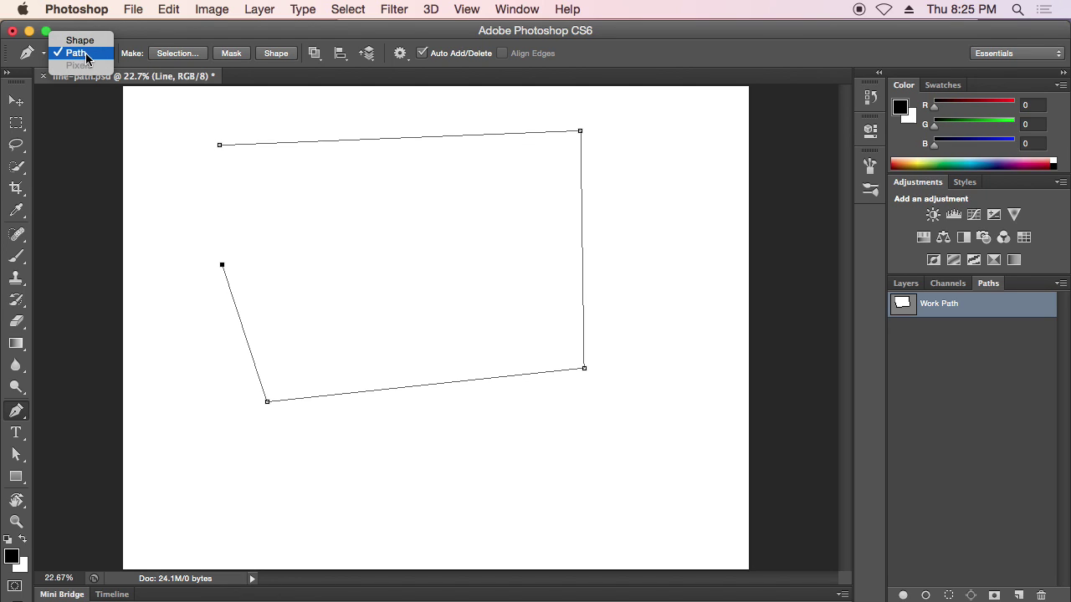
click(166, 33)
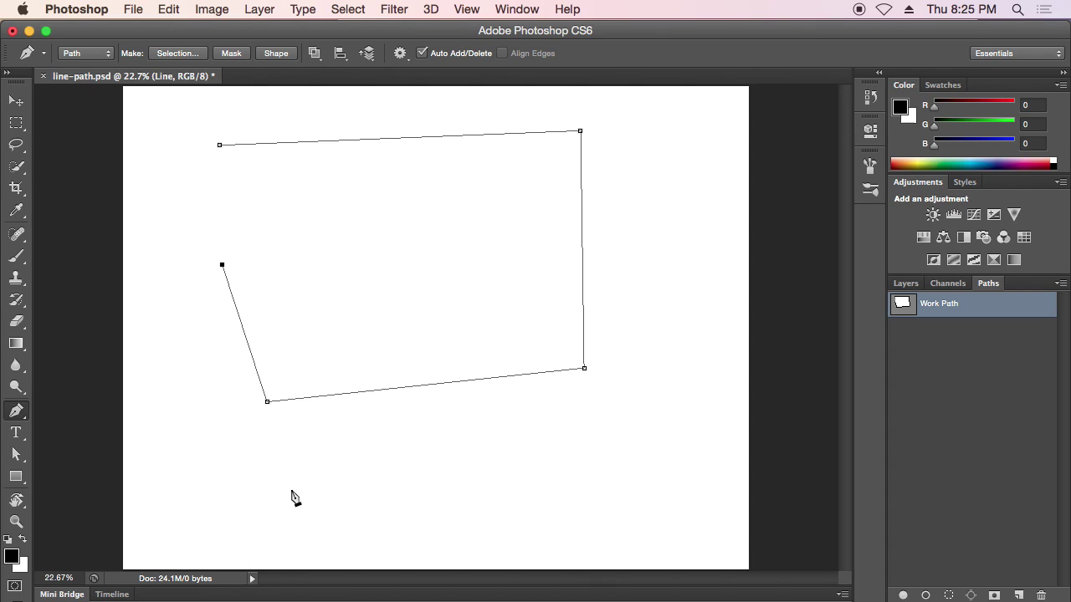
drag(959, 312, 1040, 596)
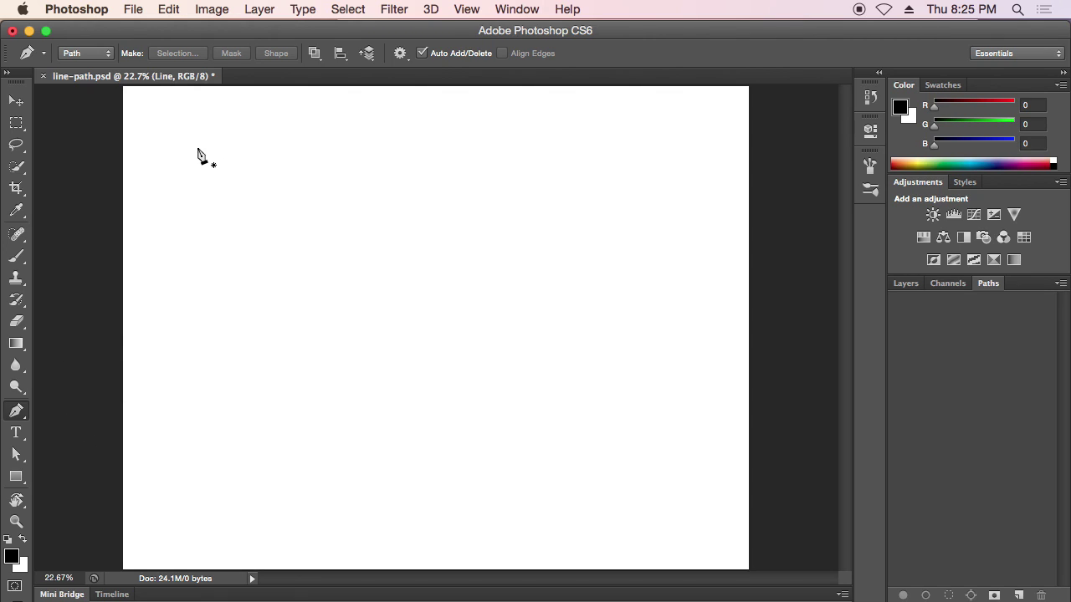
- Drag out seven smooth Pen anchors from top left to lower right, forming a wavy Work Path
drag(173, 146, 195, 173)
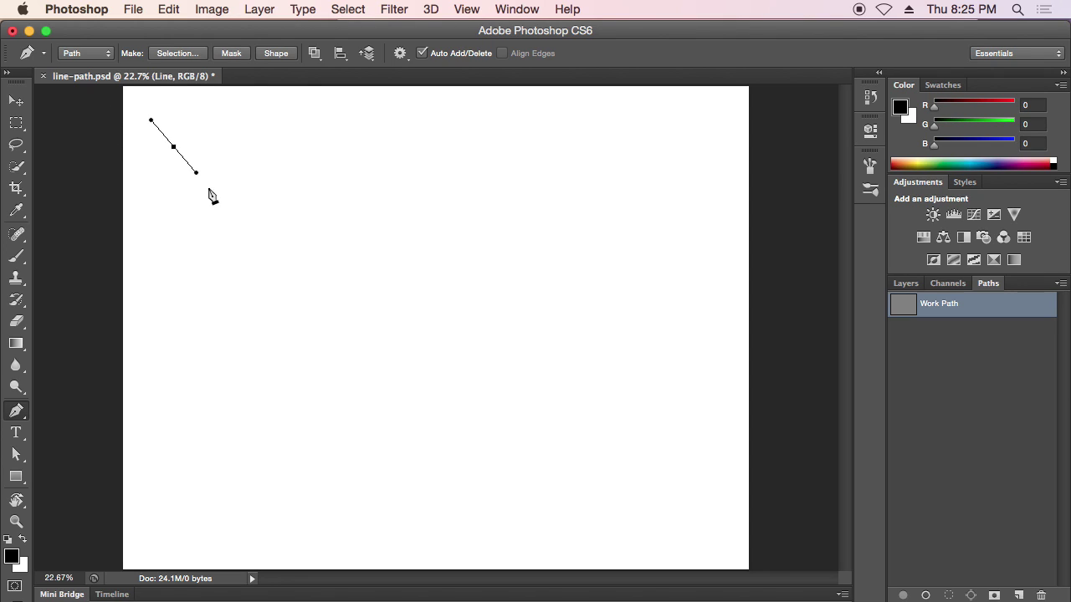
drag(218, 421, 301, 404)
drag(293, 213, 354, 227)
click(395, 359)
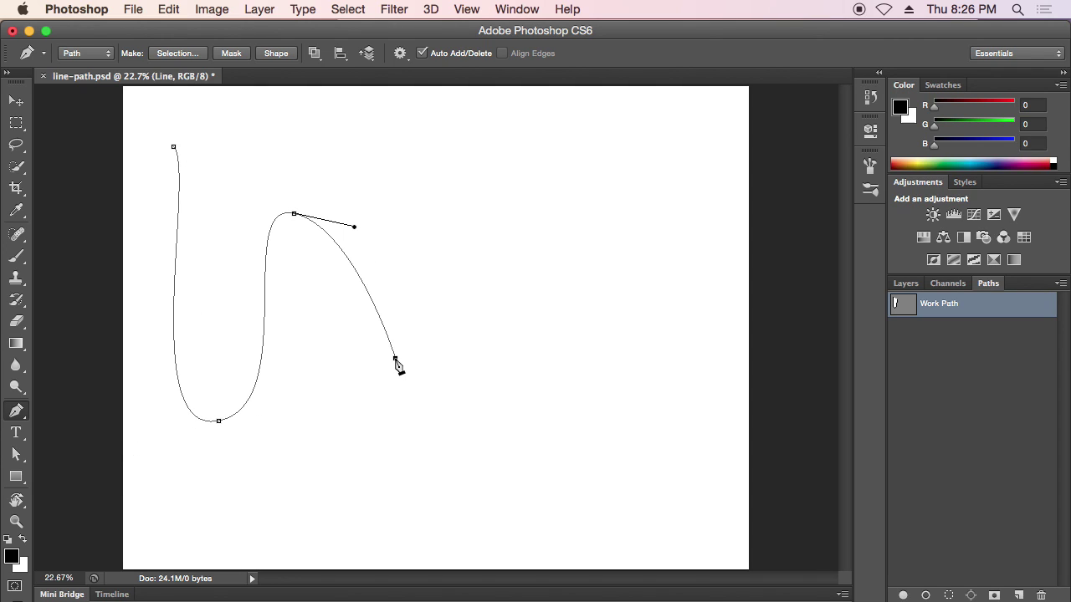
drag(394, 359, 428, 382)
drag(510, 264, 574, 261)
drag(604, 183, 646, 243)
drag(656, 420, 608, 442)
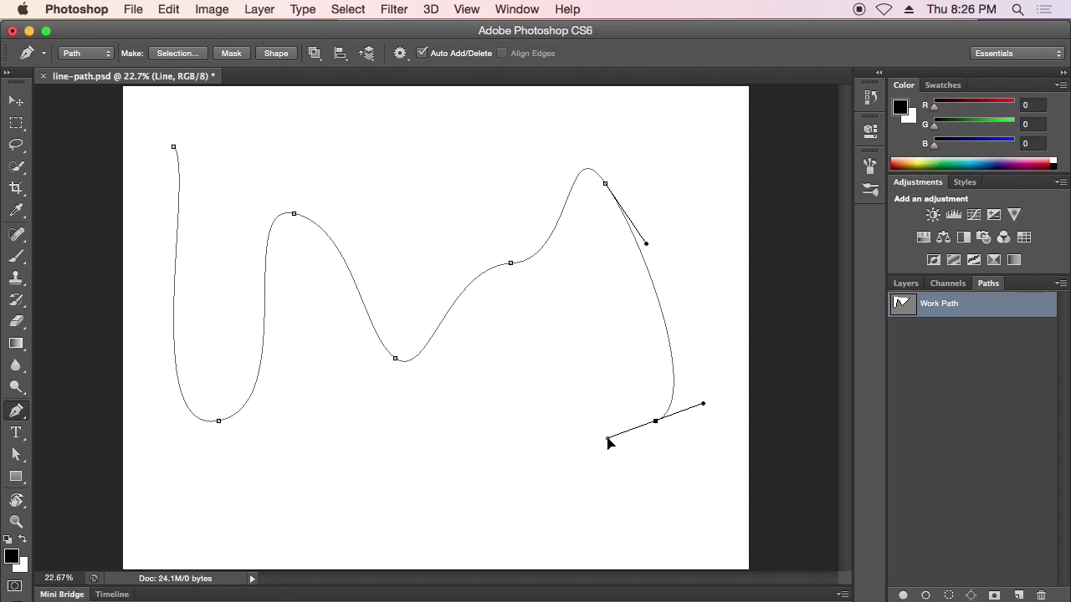
drag(609, 442, 608, 432)
drag(608, 429, 609, 431)
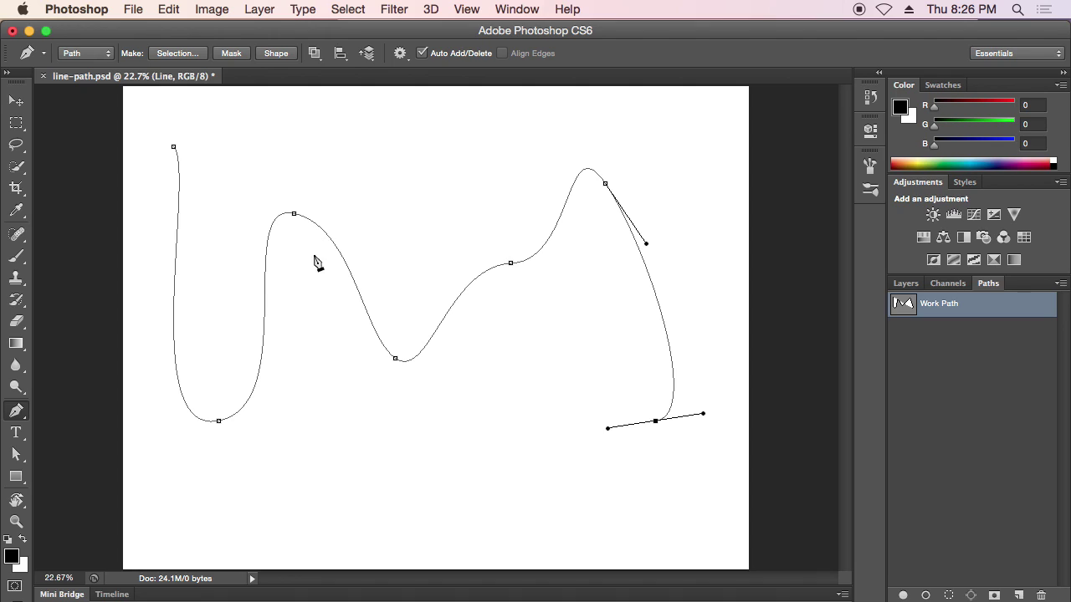
- Choose the Direct Selection Tool from the path selection flyout
click(15, 455)
drag(15, 457, 123, 473)
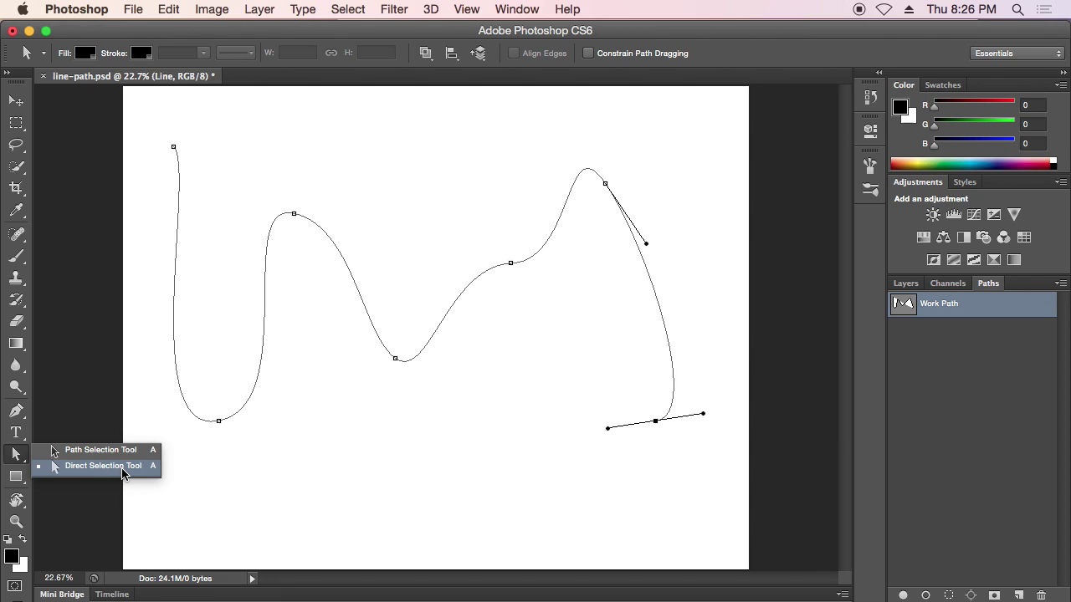
mouse_move(123, 473)
mouse_down()
mouse_move(105, 473)
mouse_move(121, 473)
mouse_up()
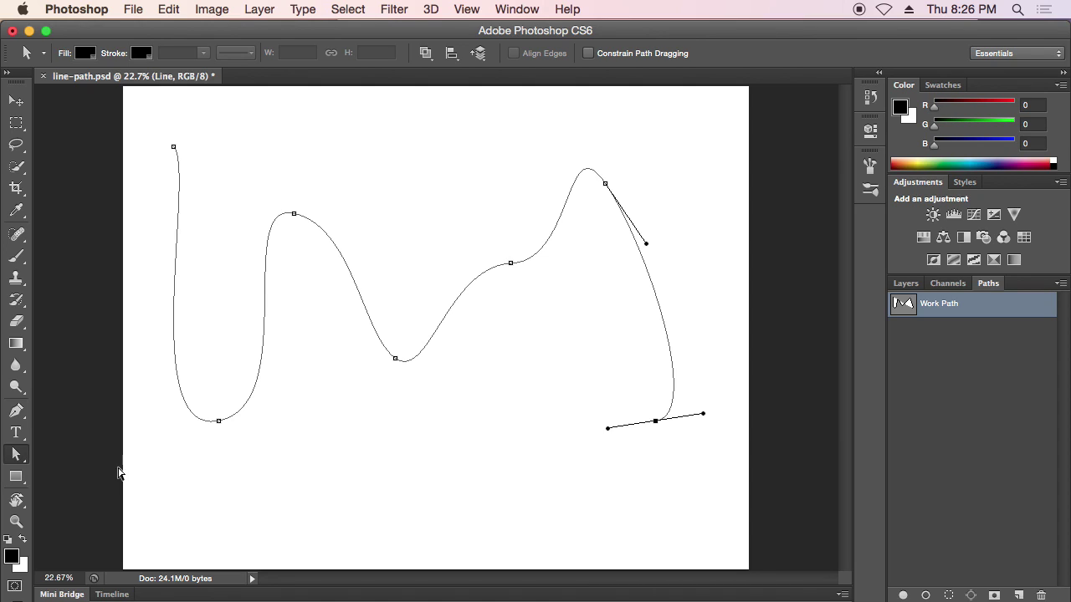
- Move the bottom-left and middle anchors and adjust the middle and peak handles into smoother bends
drag(218, 422, 248, 426)
drag(395, 359, 509, 400)
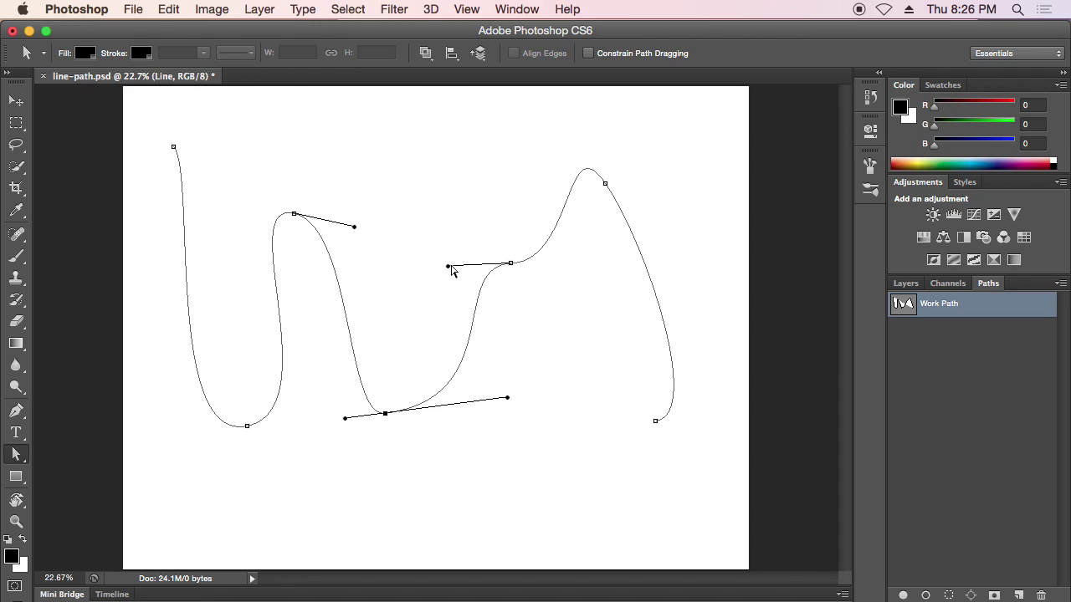
drag(447, 266, 423, 302)
click(512, 264)
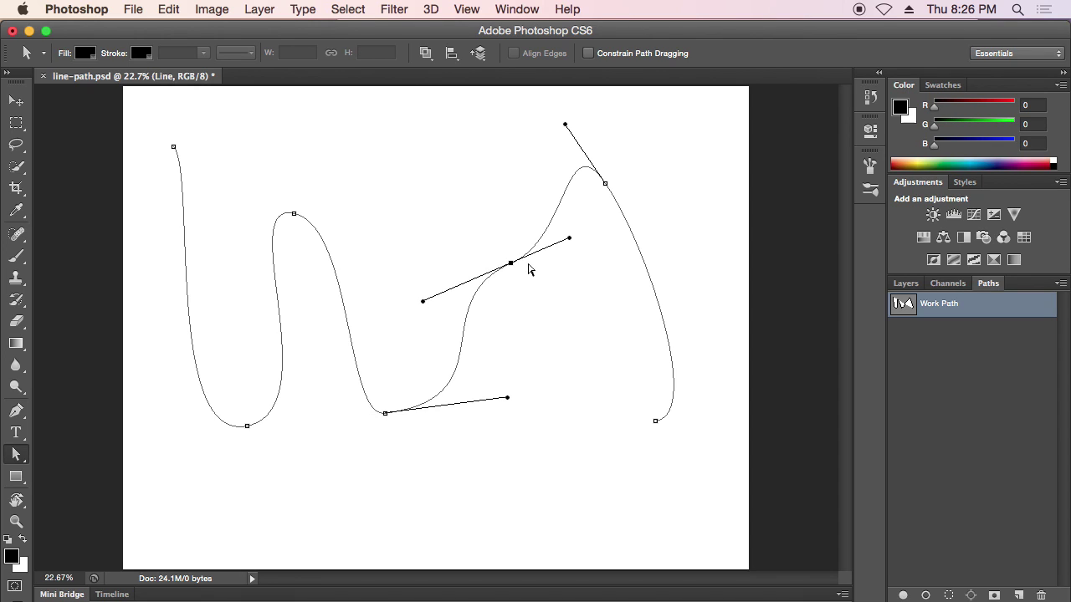
drag(570, 239, 585, 285)
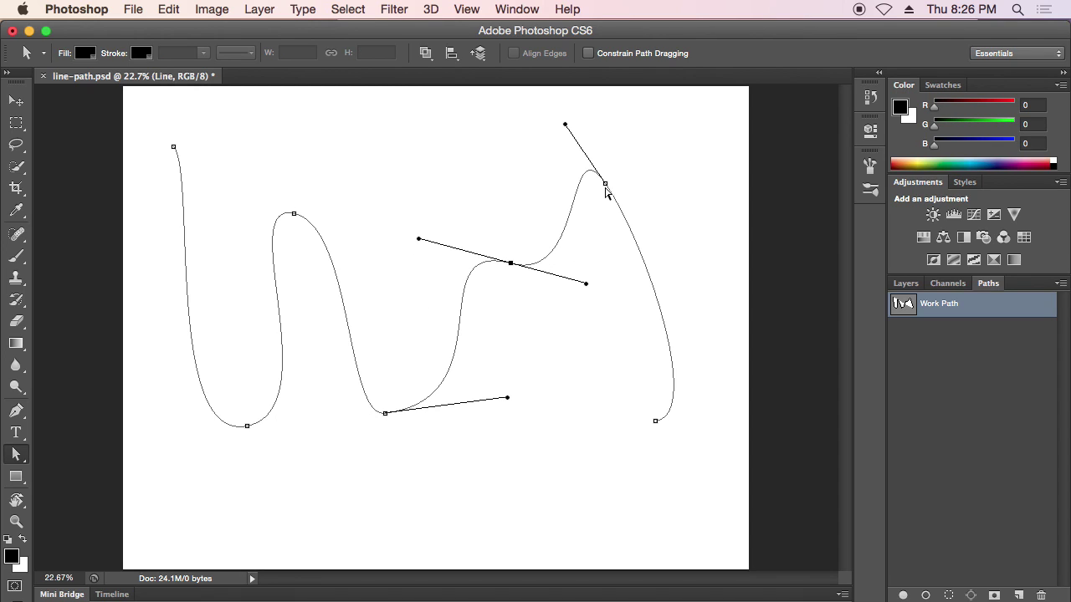
click(605, 183)
drag(646, 245, 665, 183)
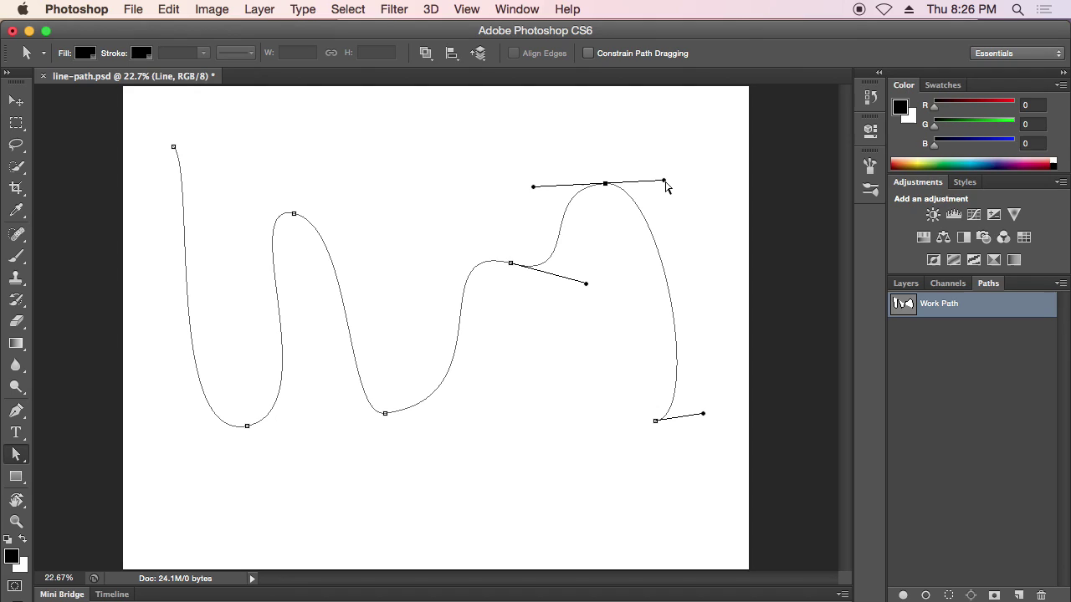
- Give the Brush a 38 px tip with lower hardness, then show the Layers panel
click(10, 261)
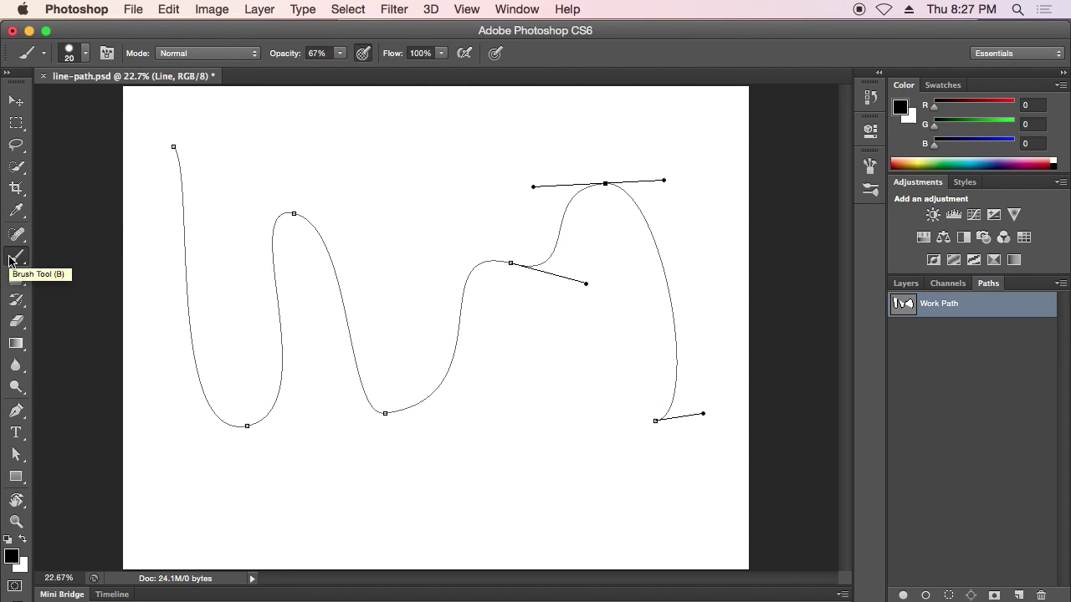
click(87, 57)
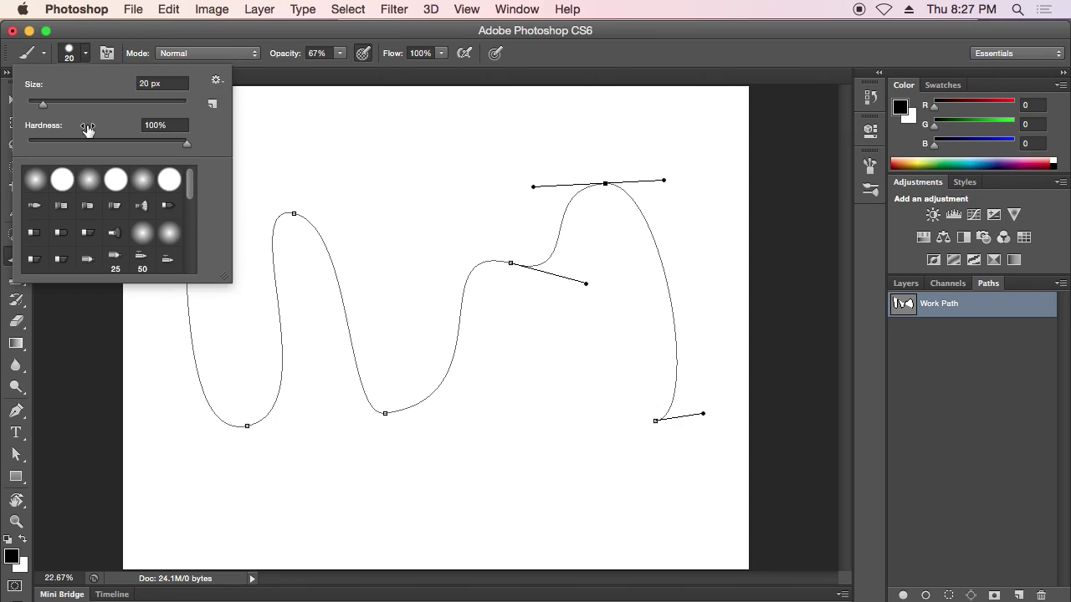
drag(41, 106, 57, 106)
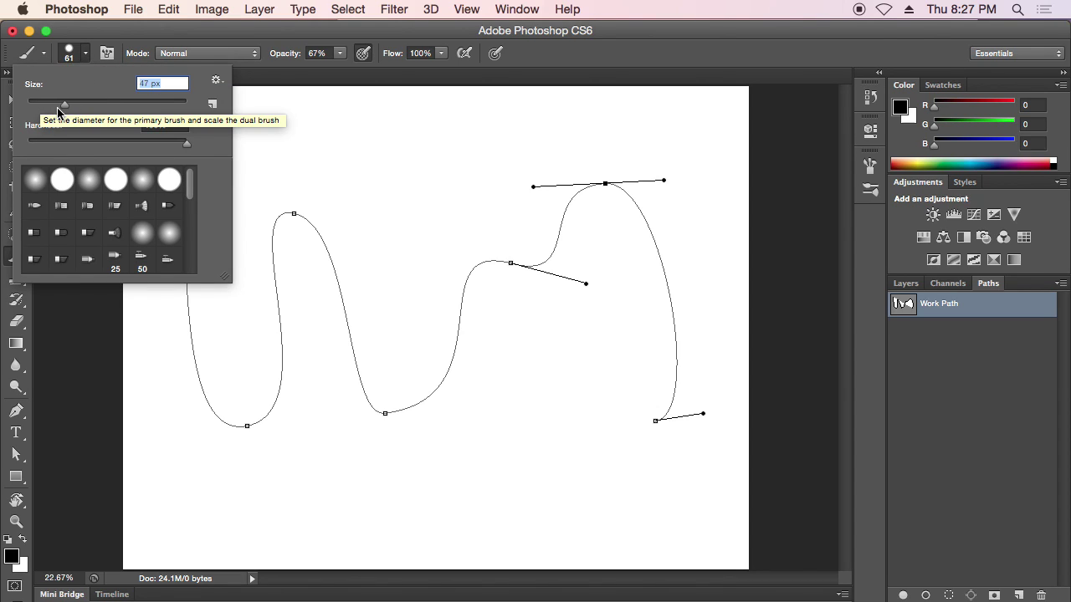
drag(188, 148, 142, 148)
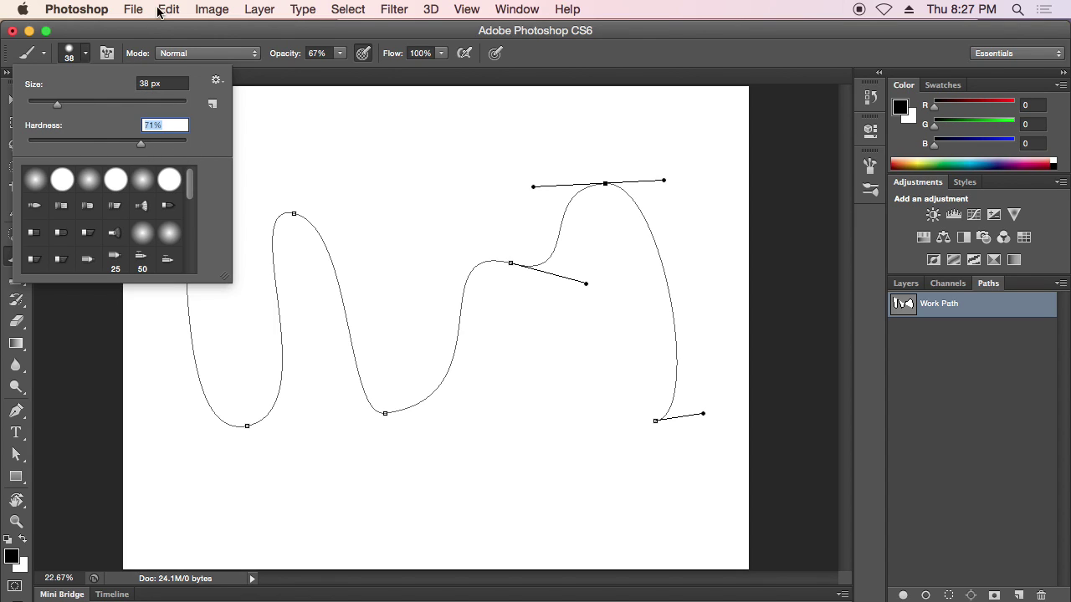
click(160, 33)
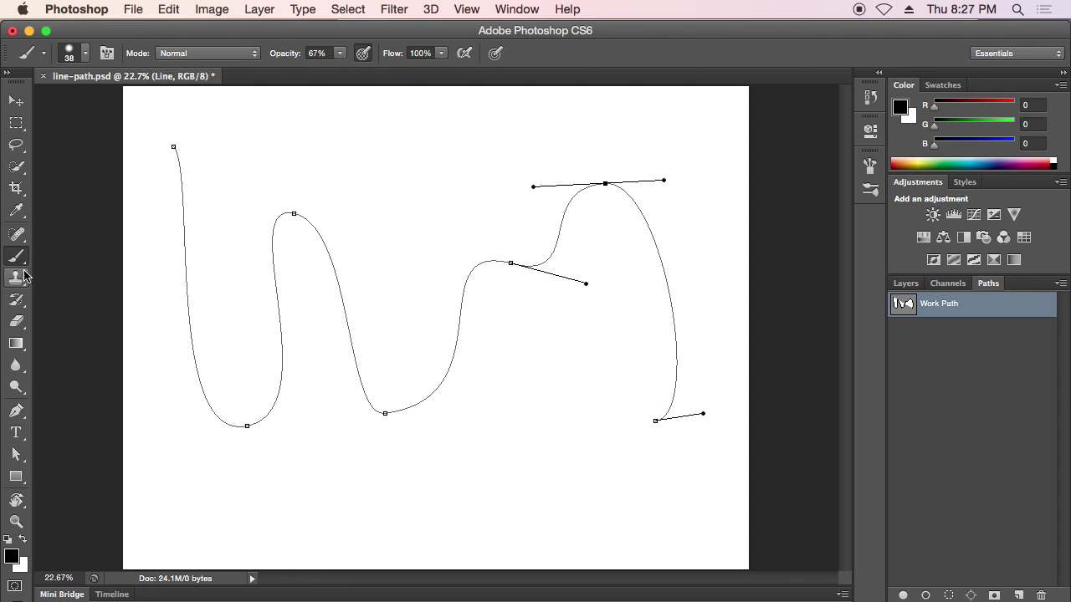
click(911, 289)
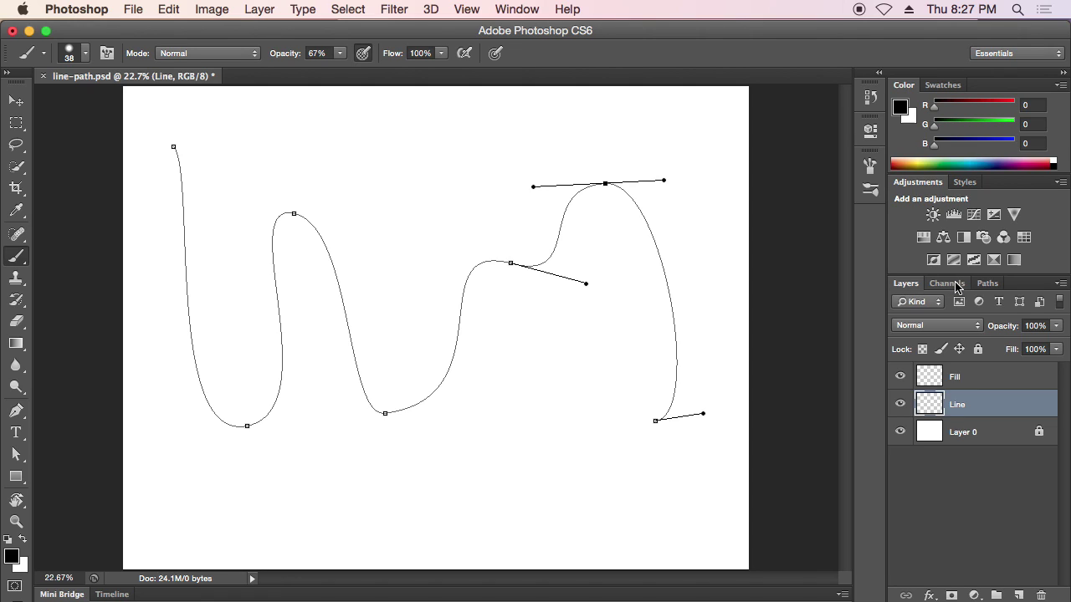
- Stroke the Work Path with the 38 px brush and choose red (R188 G70 B39) as the colour
click(987, 286)
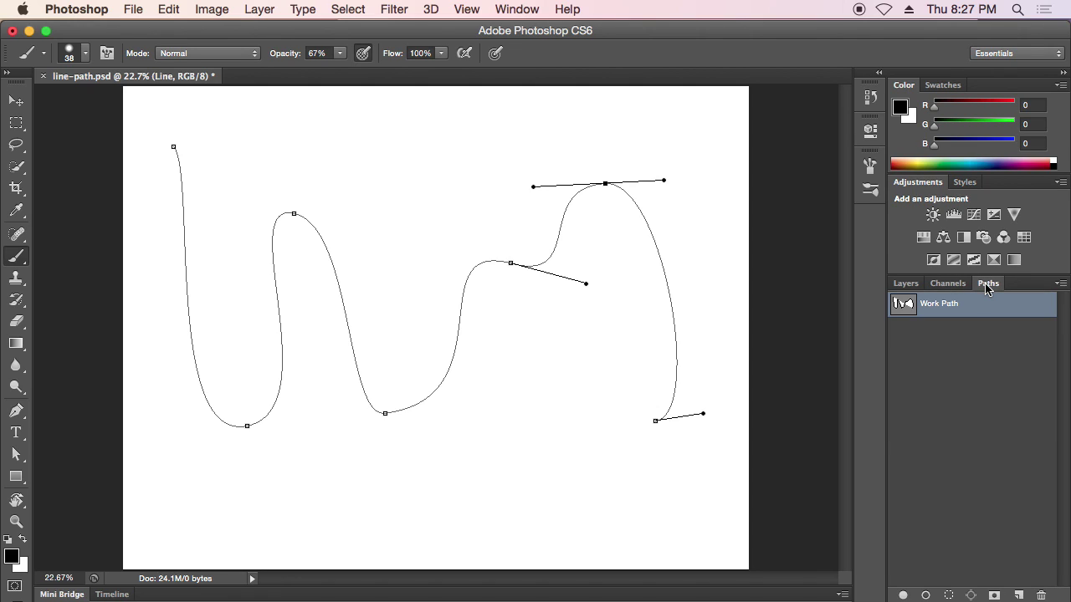
click(926, 595)
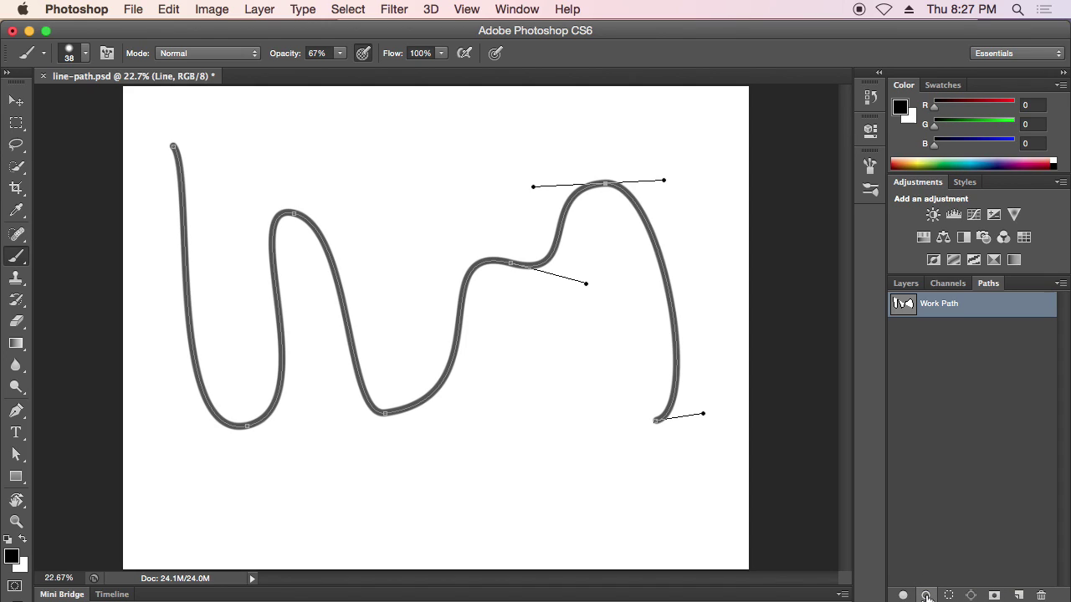
click(928, 164)
key(d)
drag(926, 159, 903, 160)
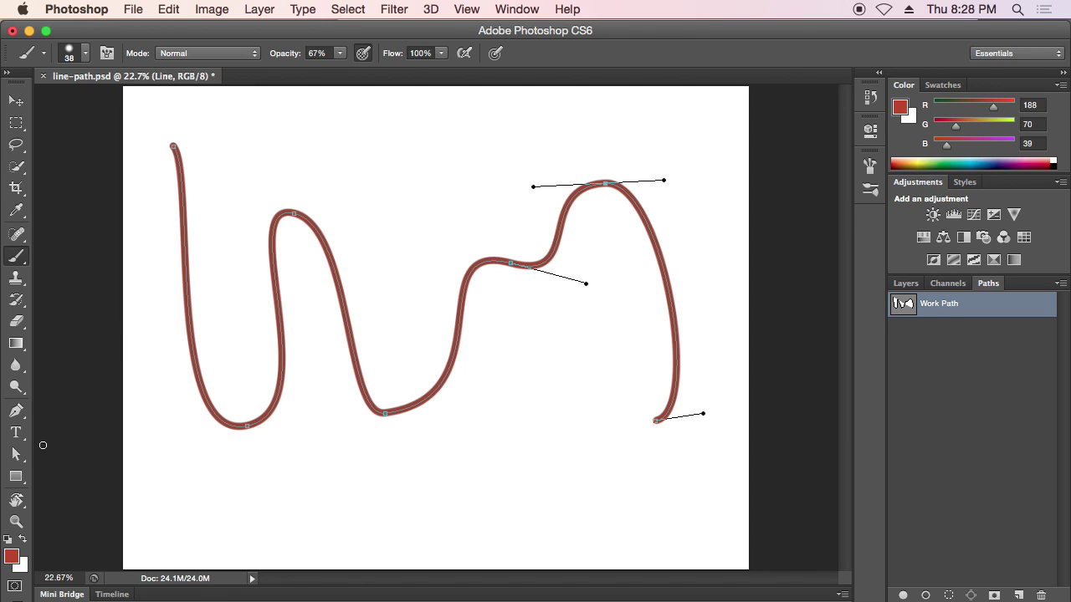
- Drag the path's six anchors with Direct Selection to reshape the wave's peaks and valleys
click(18, 456)
drag(247, 428, 251, 453)
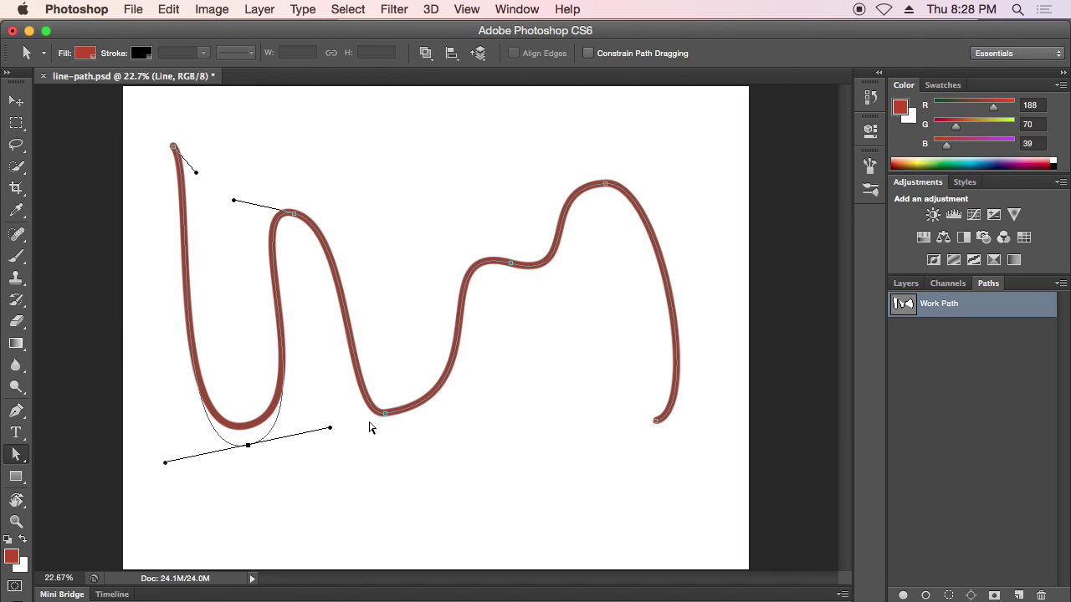
drag(386, 414, 391, 388)
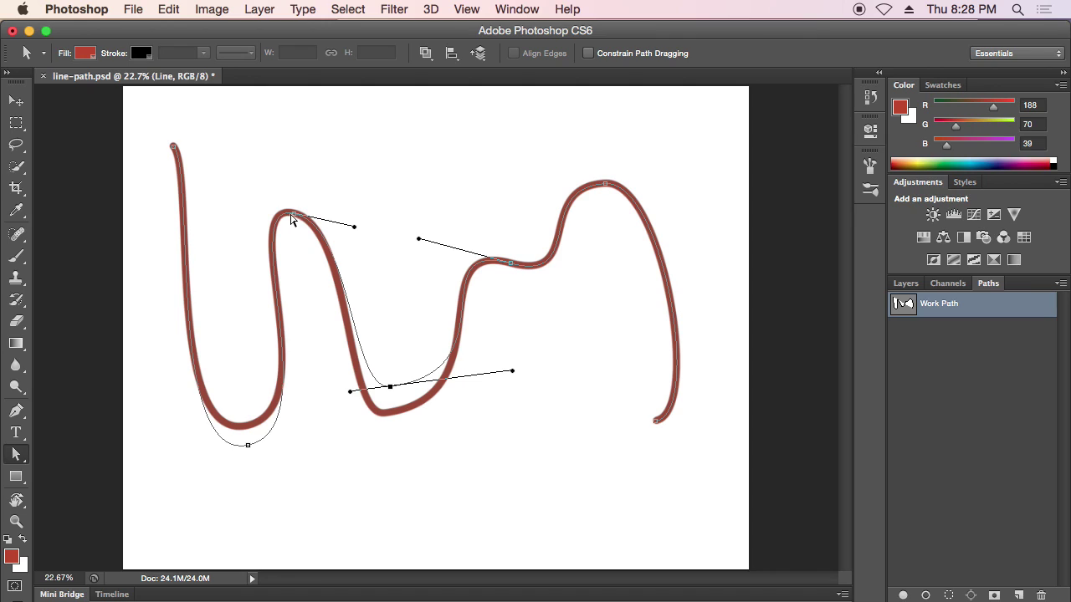
drag(294, 220, 292, 186)
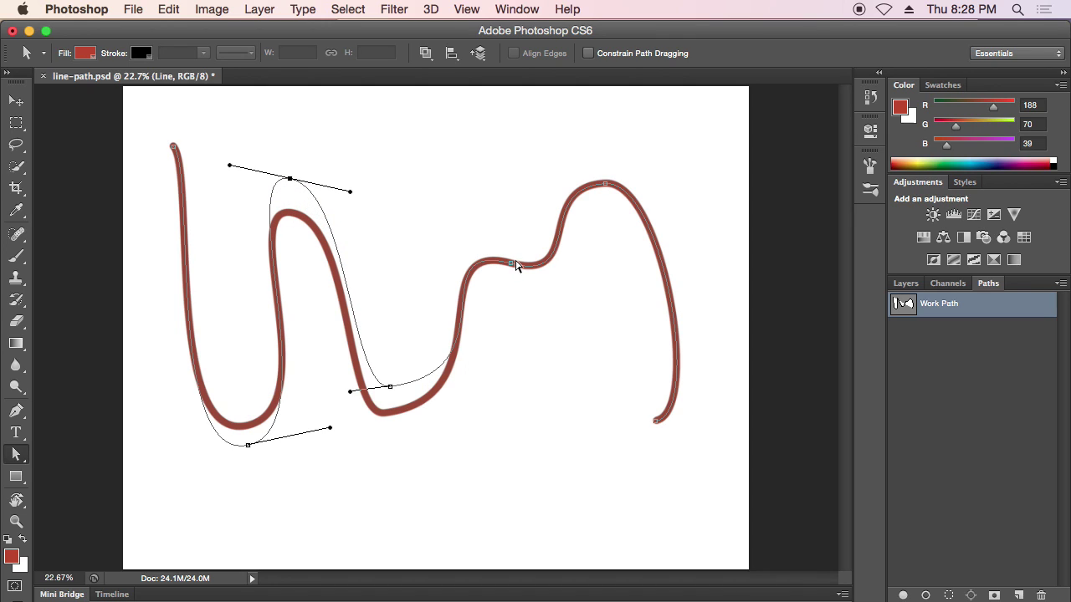
drag(512, 265, 511, 288)
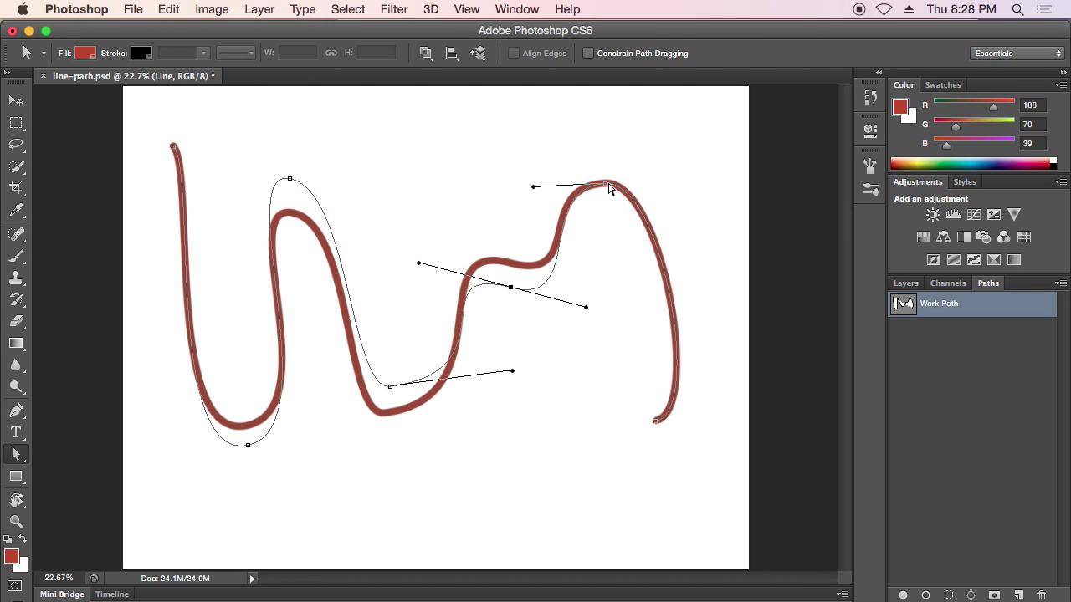
drag(608, 186, 607, 168)
drag(659, 424, 711, 409)
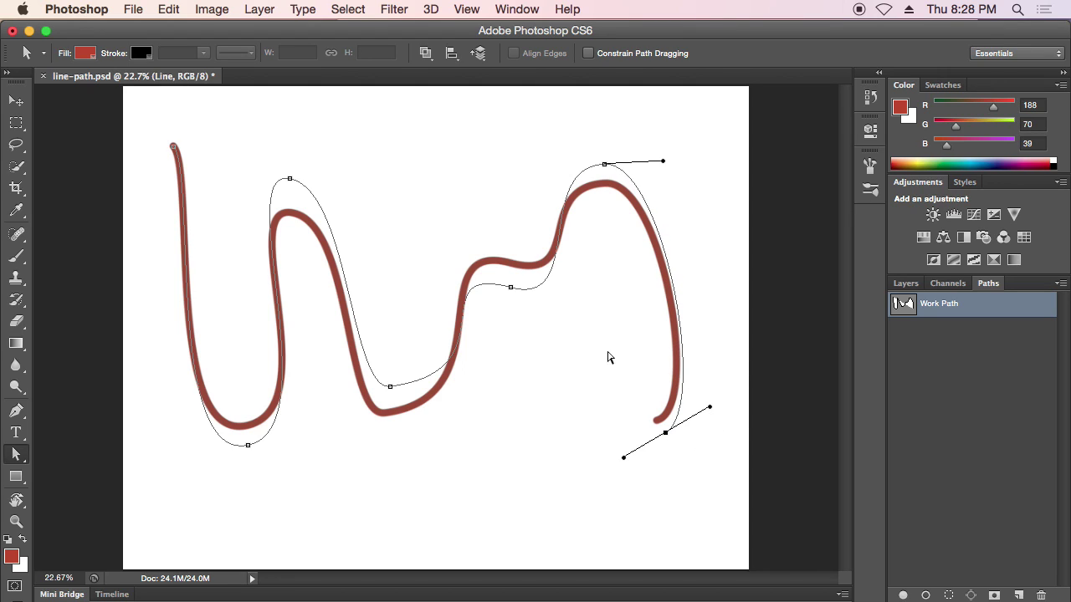
- Stroke the reshaped path with the brush in cyan (R0 G161 B228), then hide the path outline
click(17, 264)
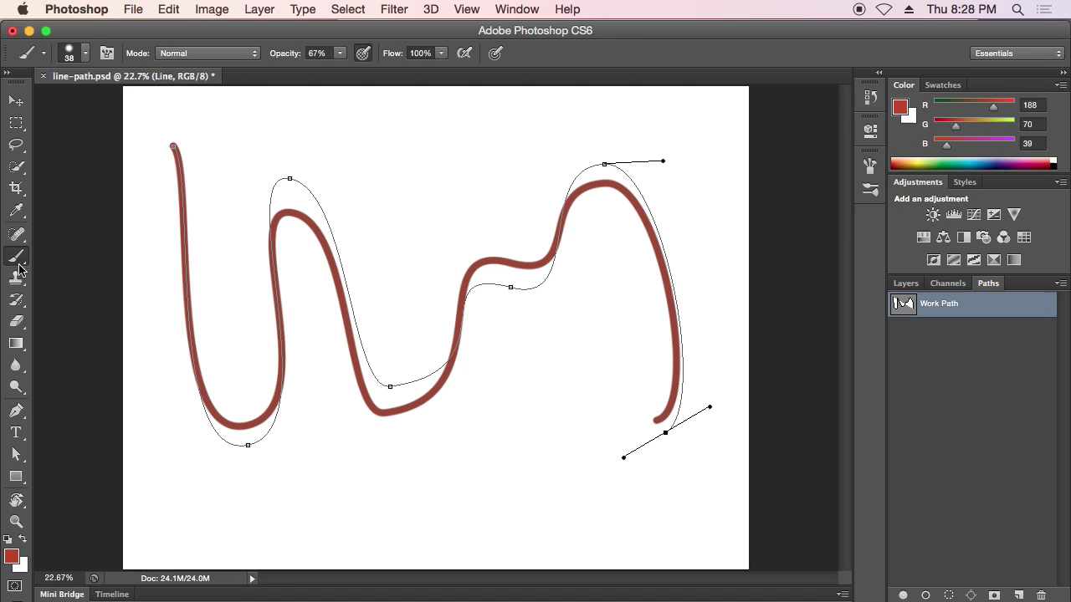
click(977, 161)
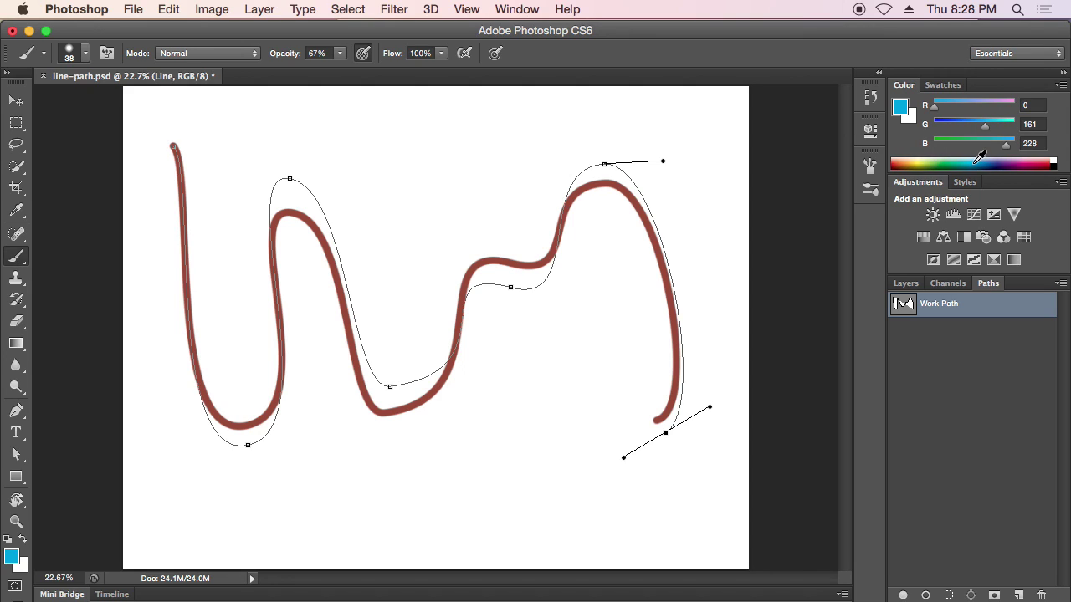
click(925, 596)
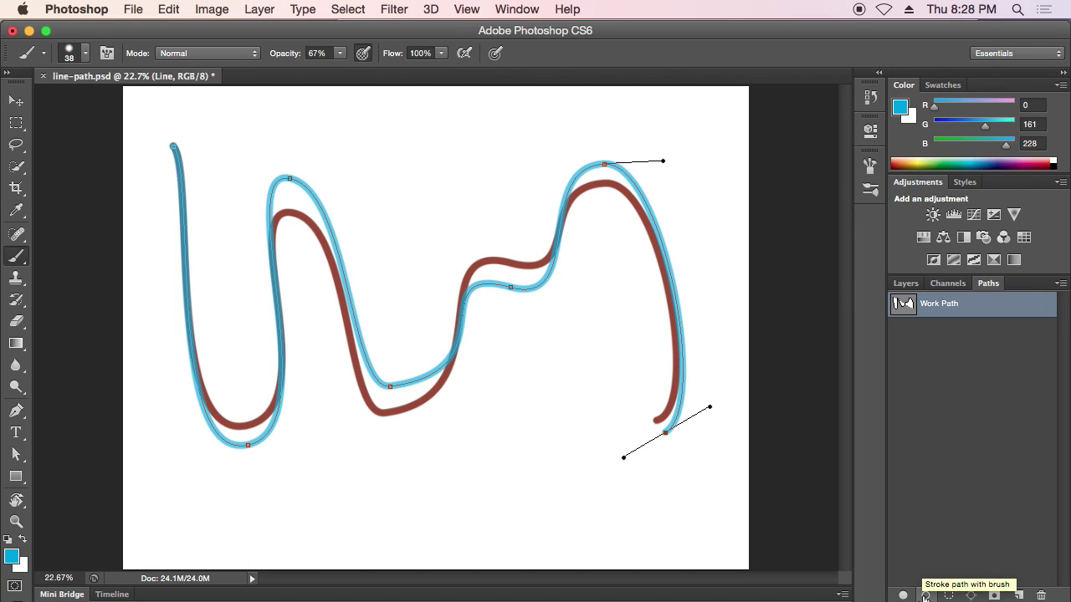
click(965, 400)
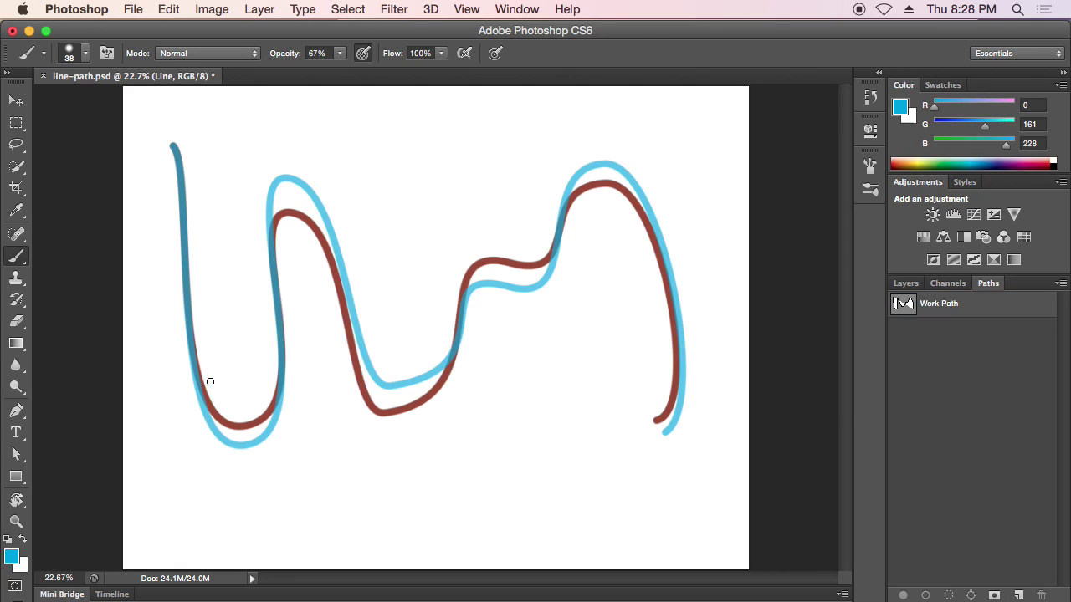
- Pen a closed five-anchor oval below the wavy strokes and save the work path as Path 1
click(16, 411)
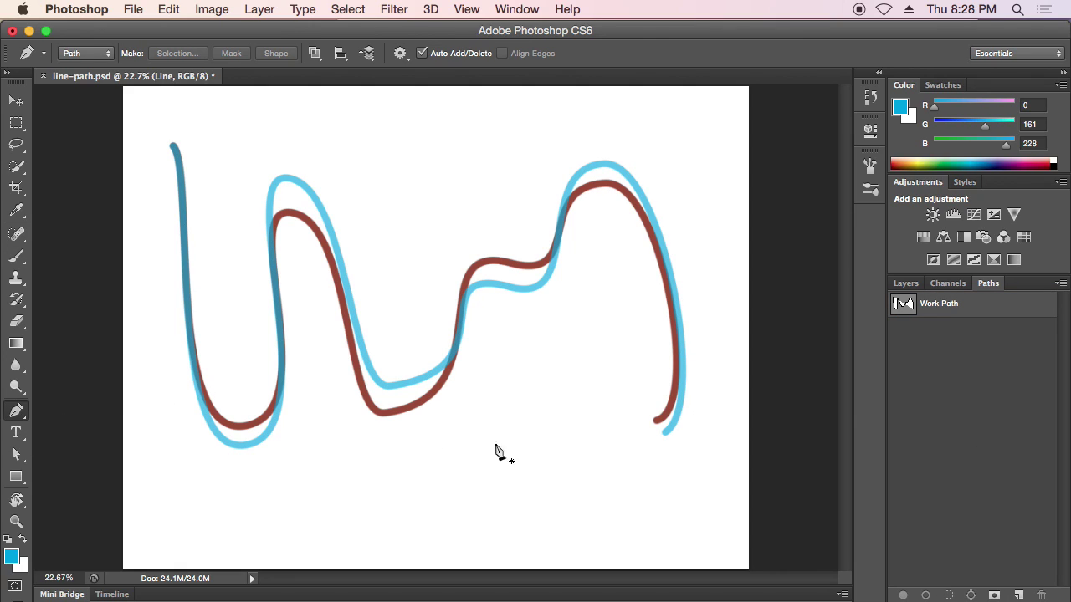
drag(498, 406, 551, 401)
drag(605, 453, 608, 490)
drag(521, 500, 463, 499)
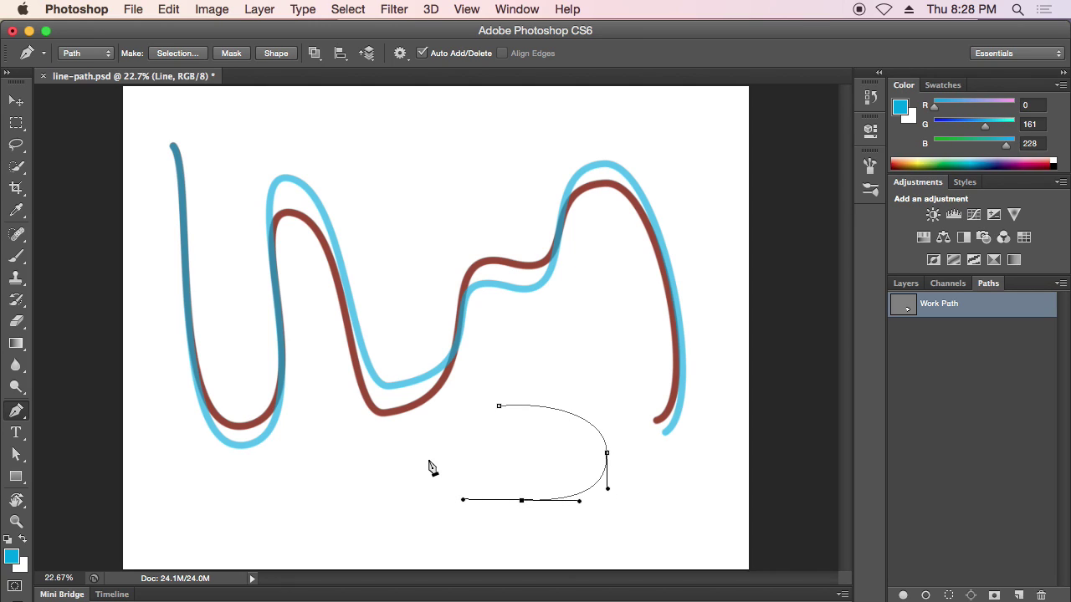
drag(429, 460, 443, 434)
drag(499, 406, 536, 411)
ctrl+click(542, 416)
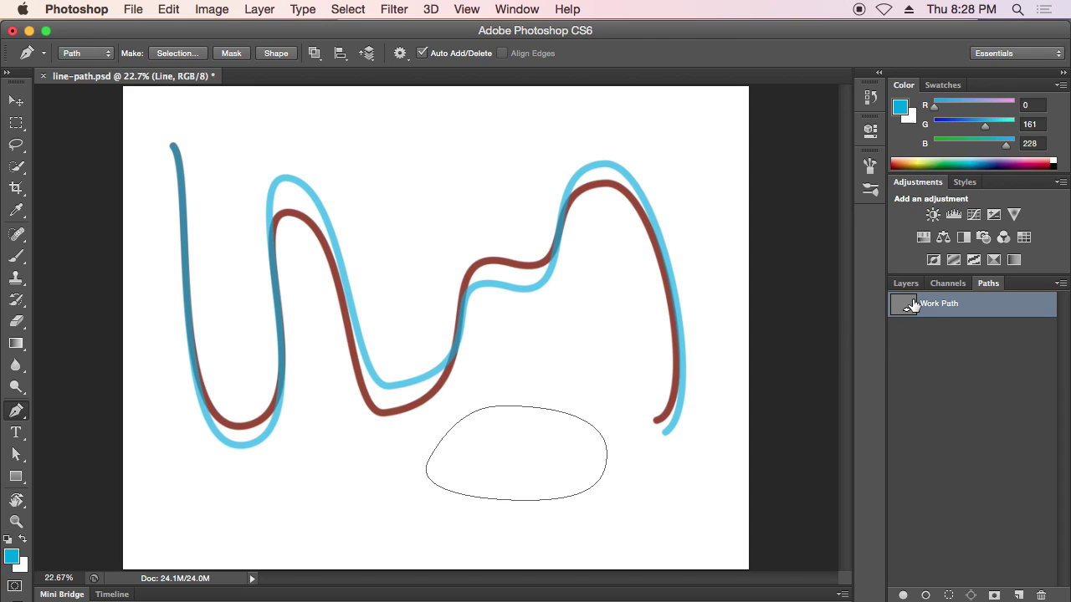
drag(914, 303, 1019, 594)
- Stroke the oval path with the brush in olive gold (R174 G160 B51)
click(16, 257)
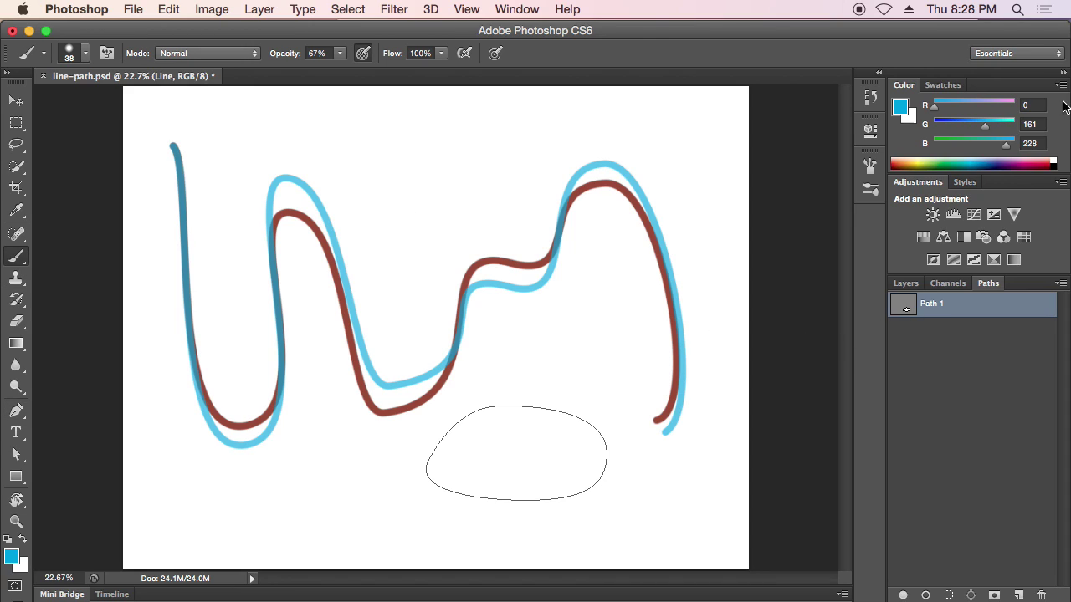
click(931, 160)
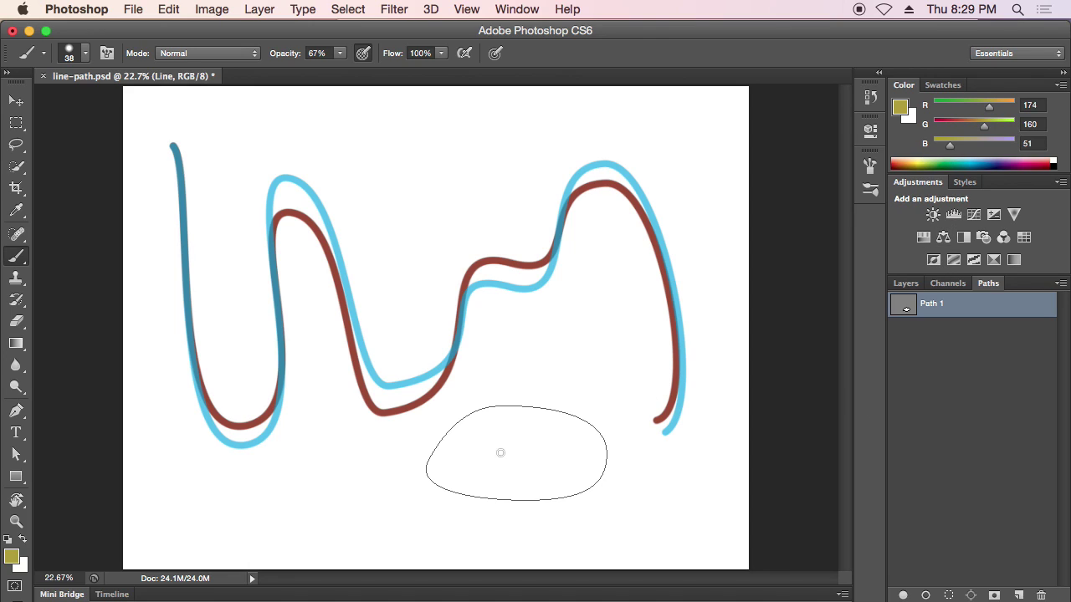
click(925, 595)
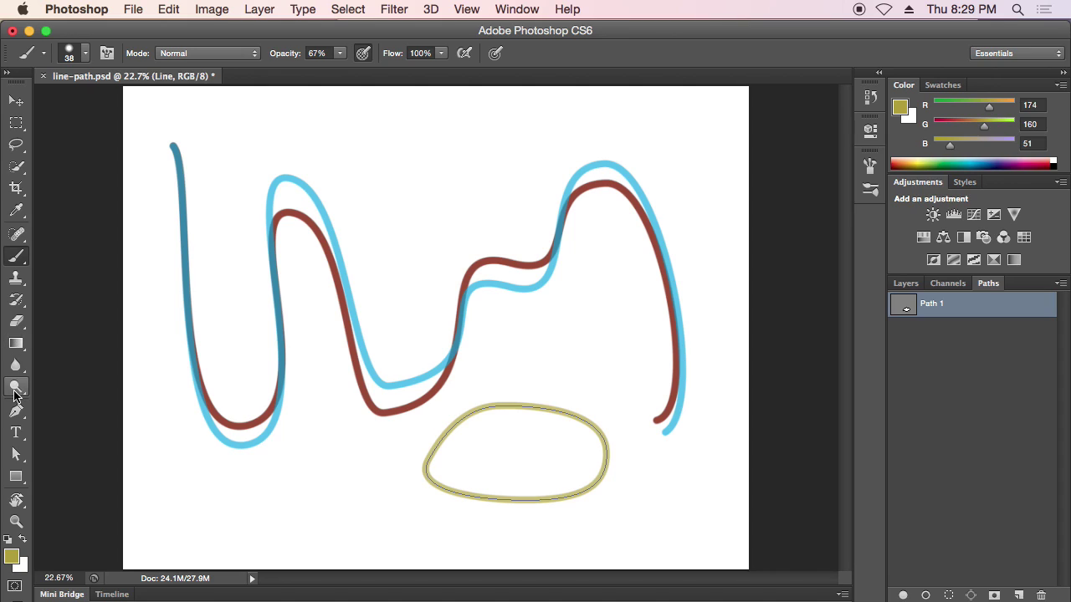
- Pull the oval's top into a tall peak and move its left and bottom anchors outward
click(16, 454)
drag(549, 408, 543, 350)
drag(432, 462, 394, 455)
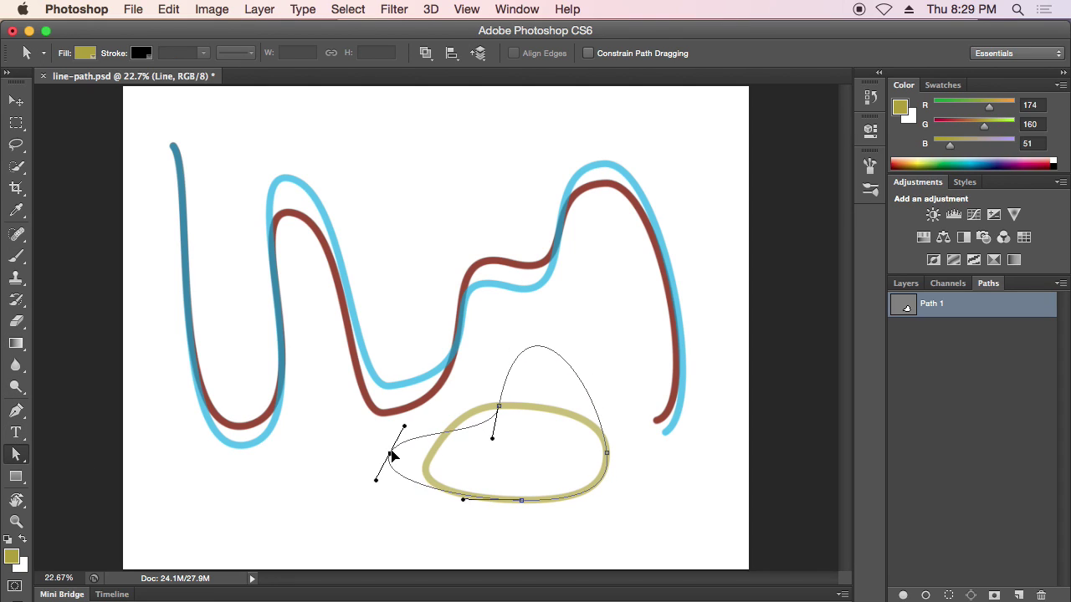
drag(521, 501, 521, 509)
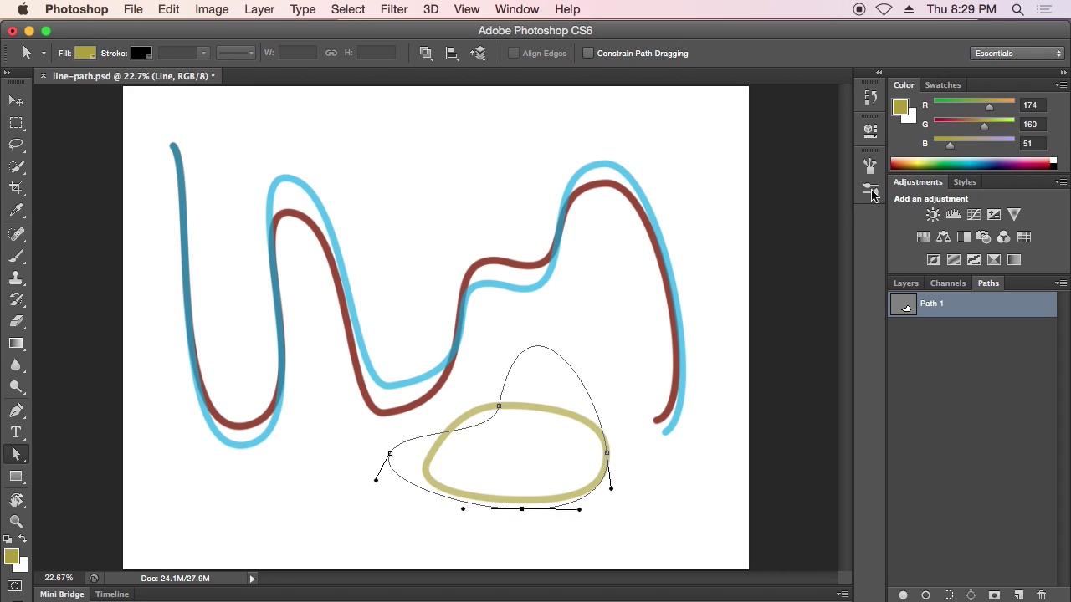
- Stroke the reshaped path with the brush in dark green (R0 G103 B64)
click(954, 163)
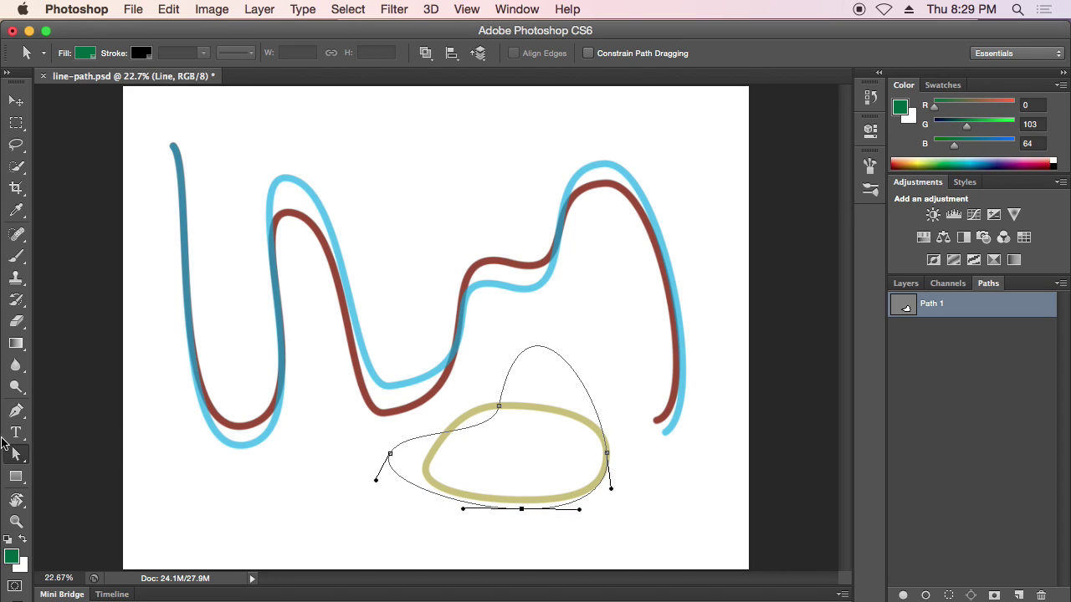
click(16, 255)
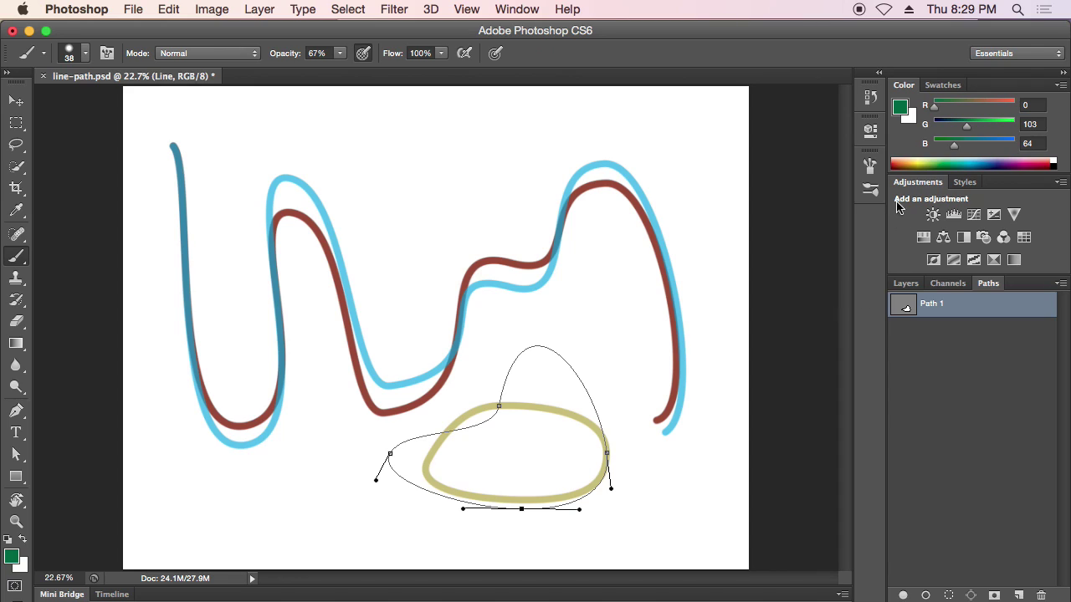
click(926, 595)
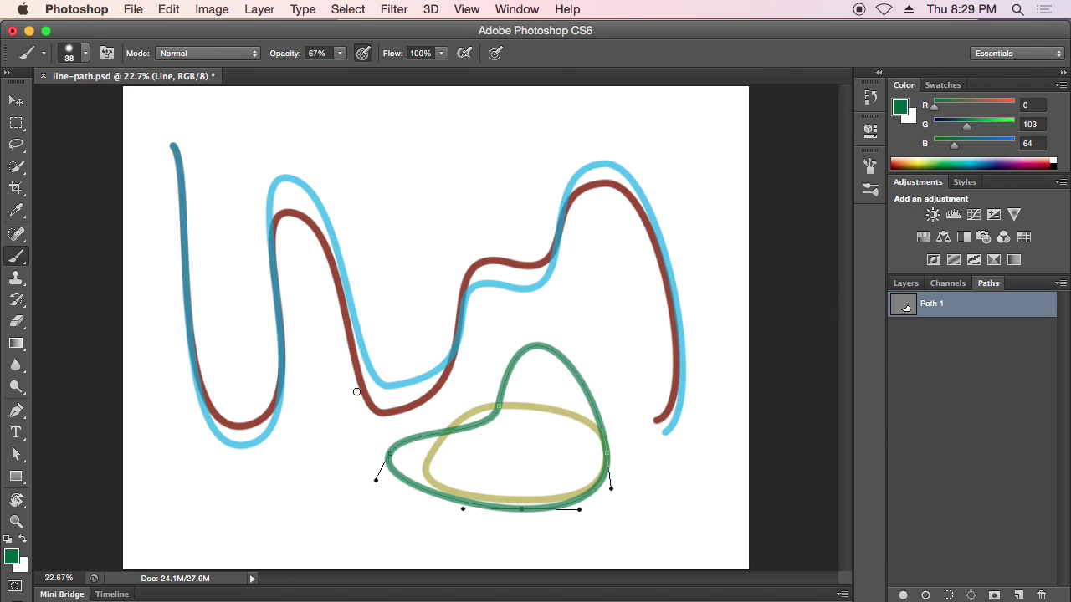